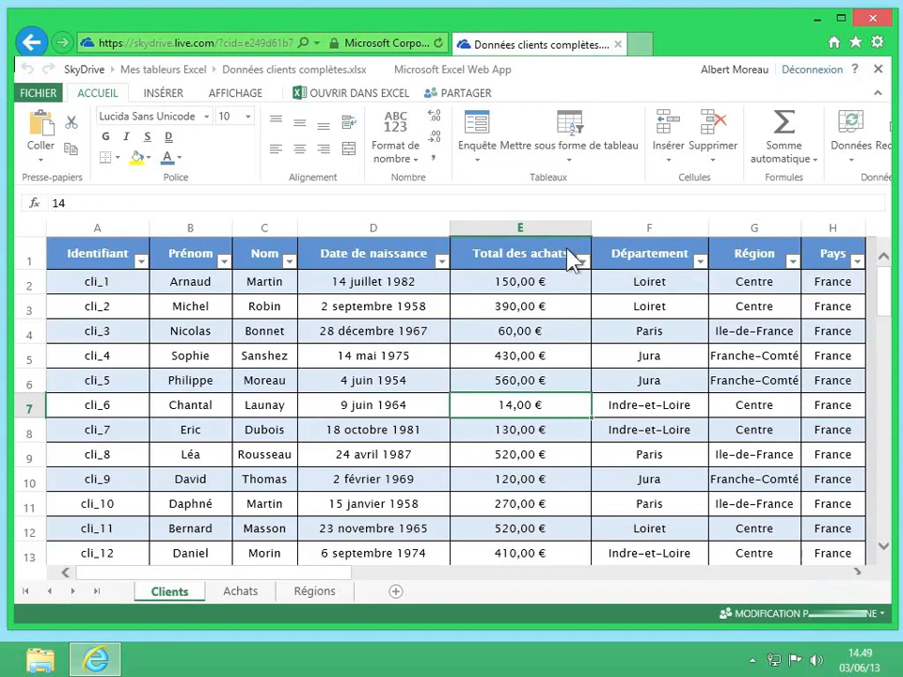
left_click(877, 45)
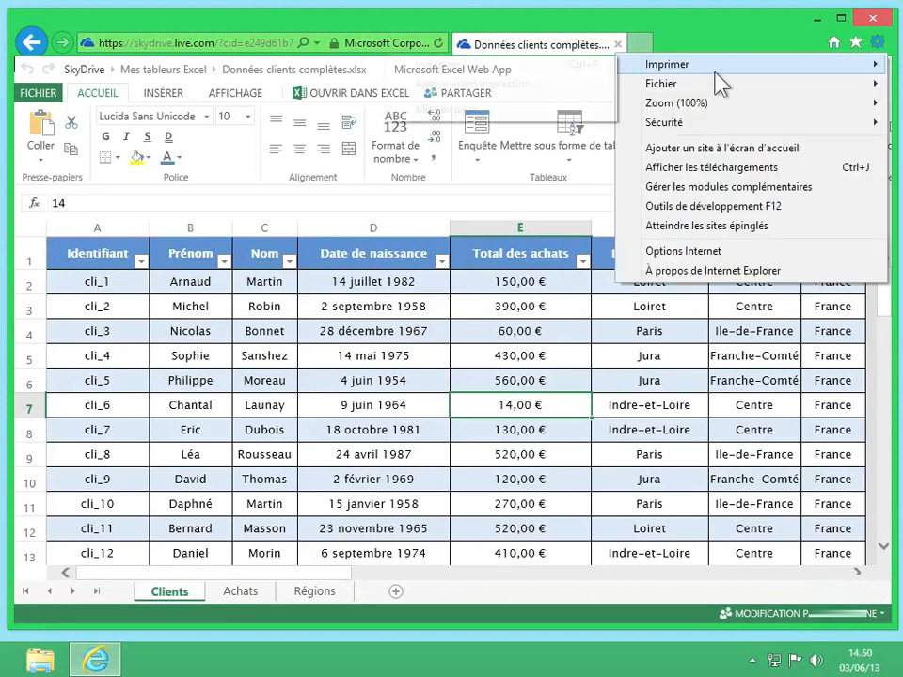
mouse_move(680, 118)
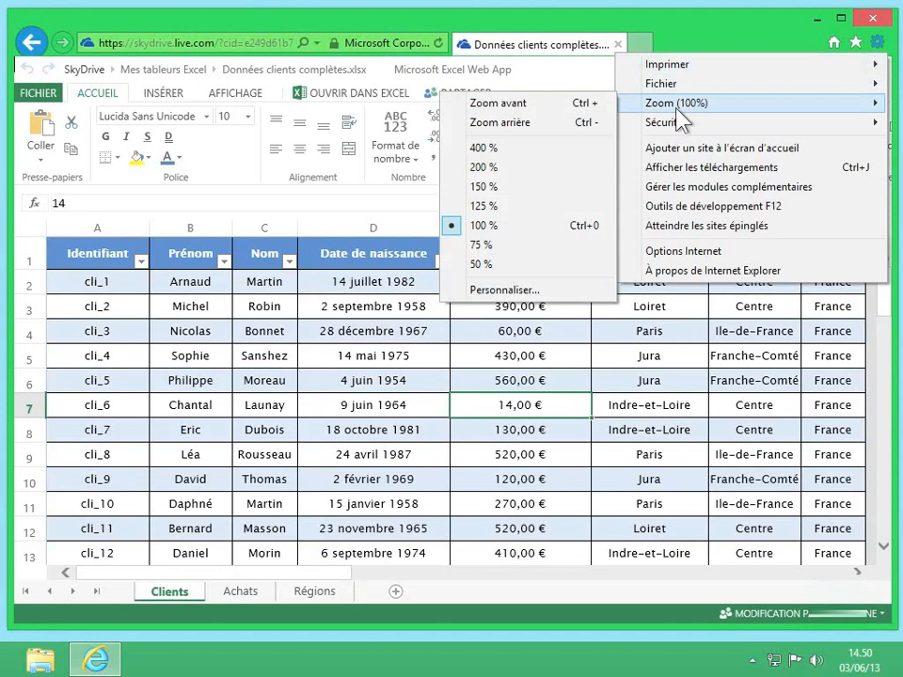
left_click(520, 362)
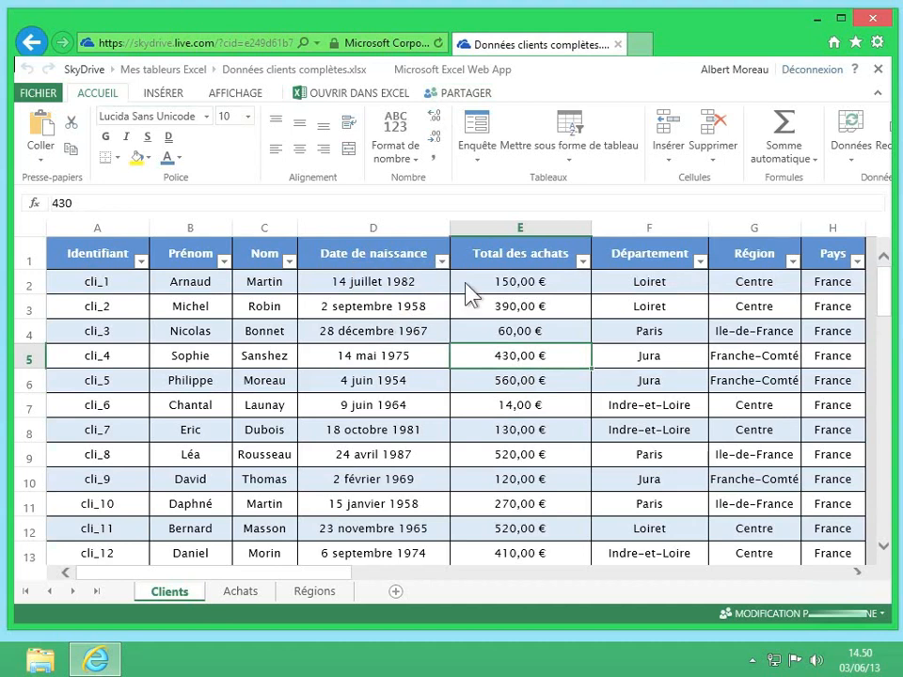
Step: Set the browser's page zoom to 200 % and examine the insert commands and the first rows of the Clients sheet at that size
left_click(877, 43)
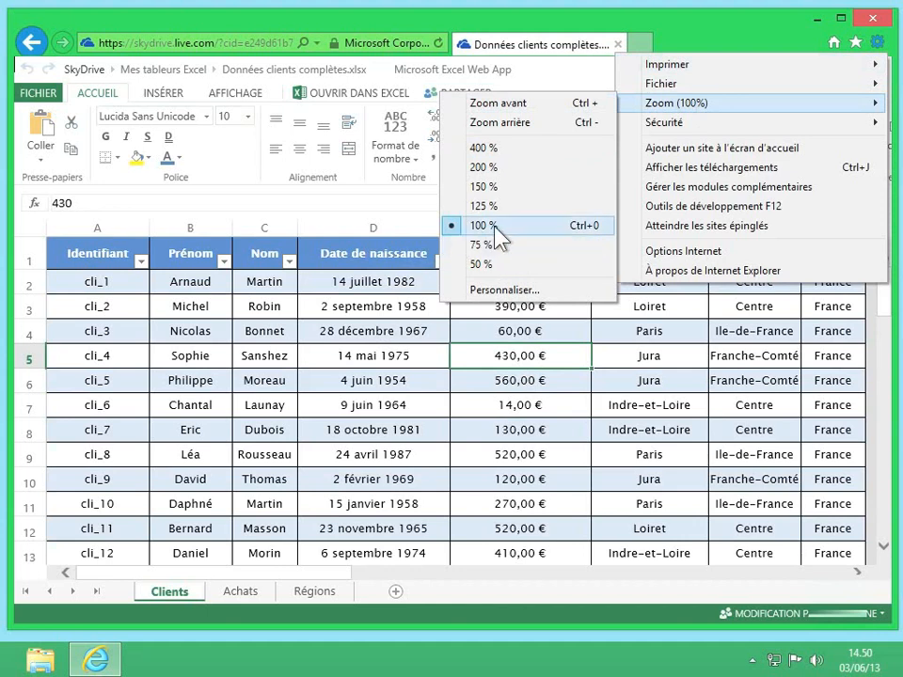
left_click(483, 169)
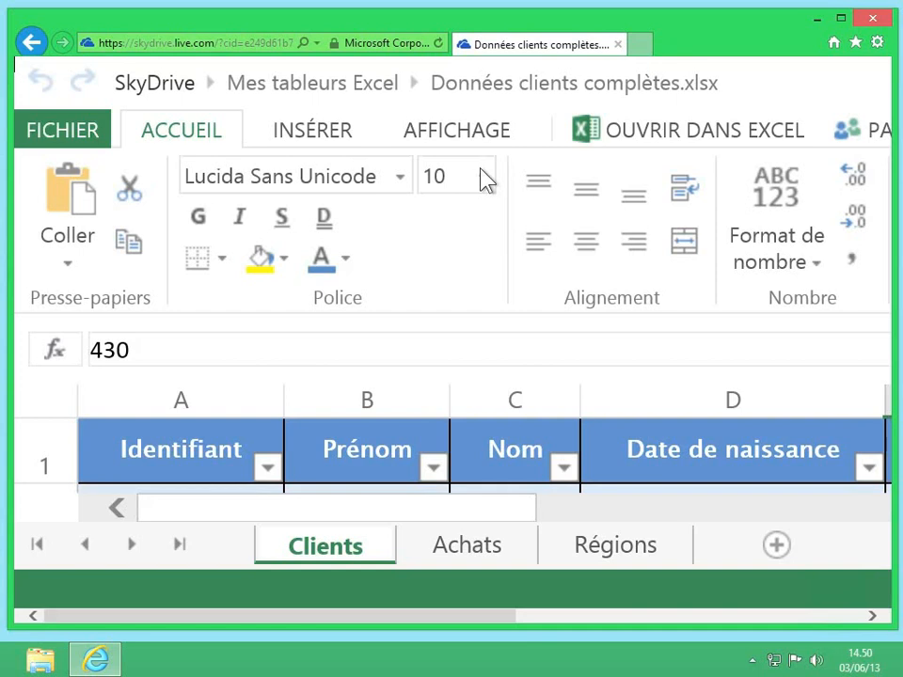
left_click(316, 136)
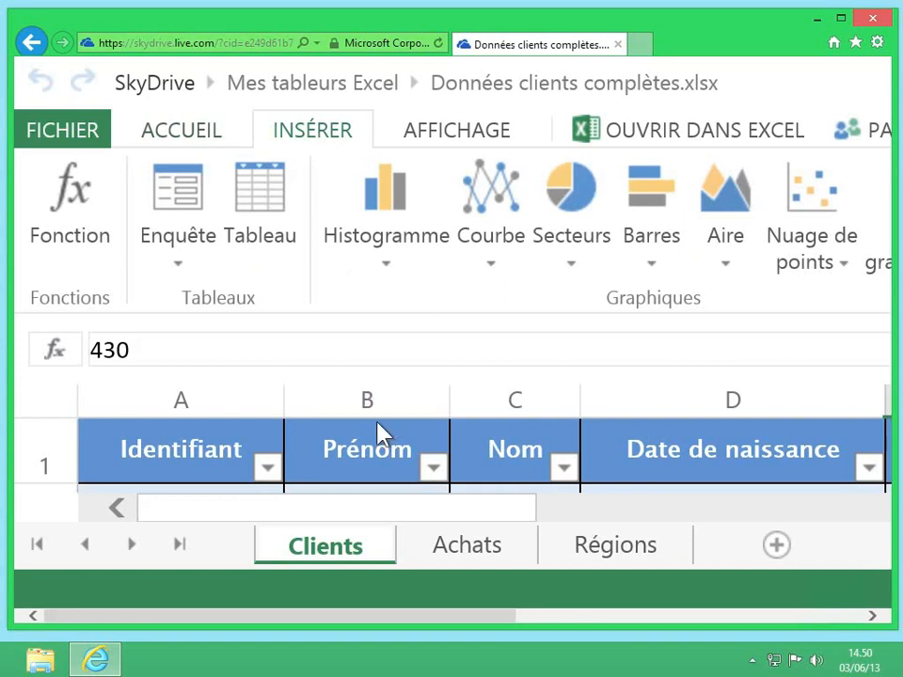
scroll(379, 431, "down", 1)
left_click(367, 459)
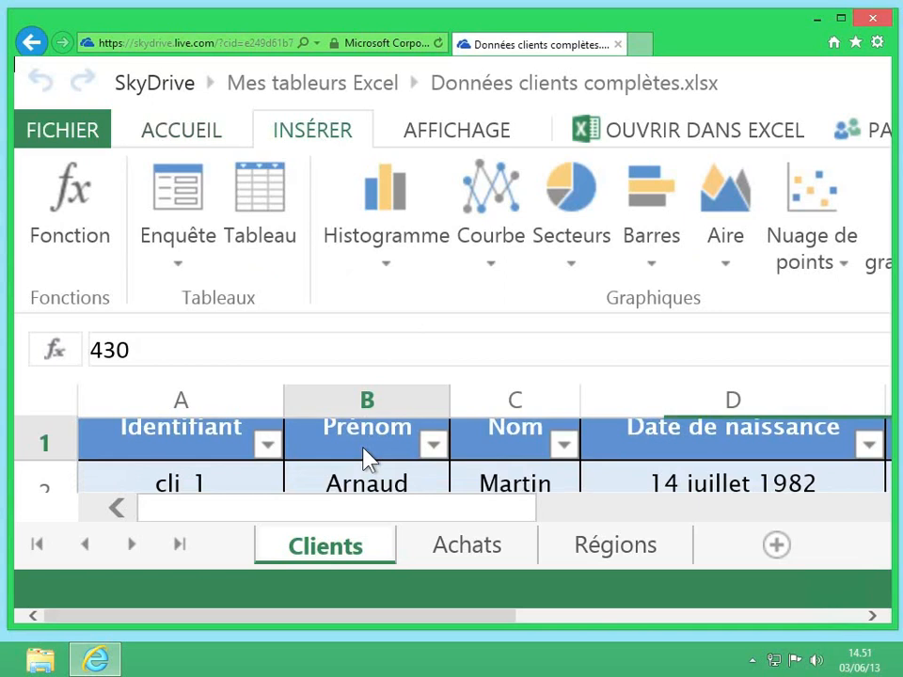
scroll(367, 457, "down", 1)
scroll(367, 457, "up", 2)
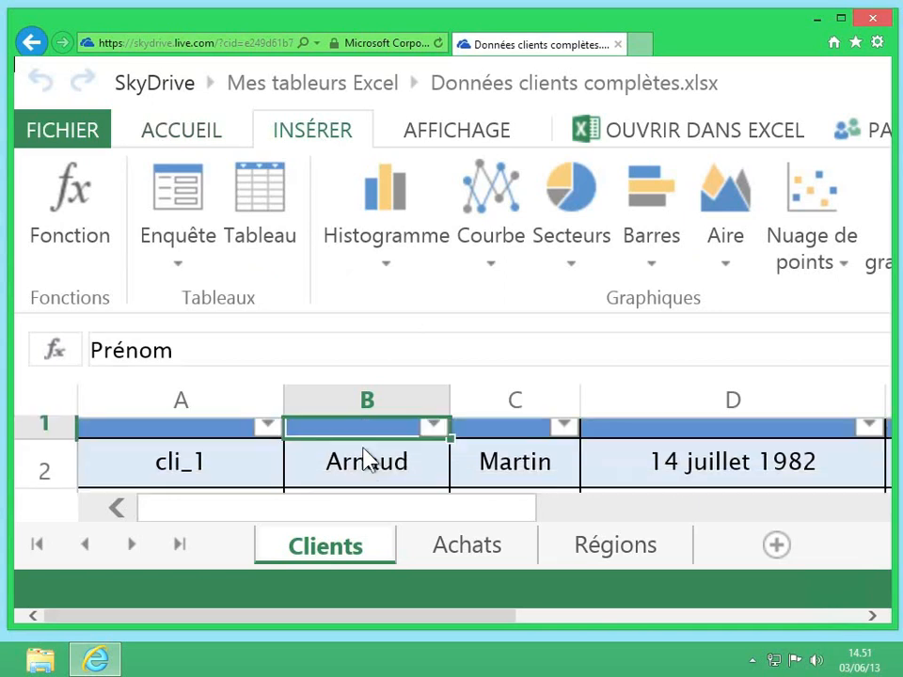
left_click_drag(353, 514, 314, 524)
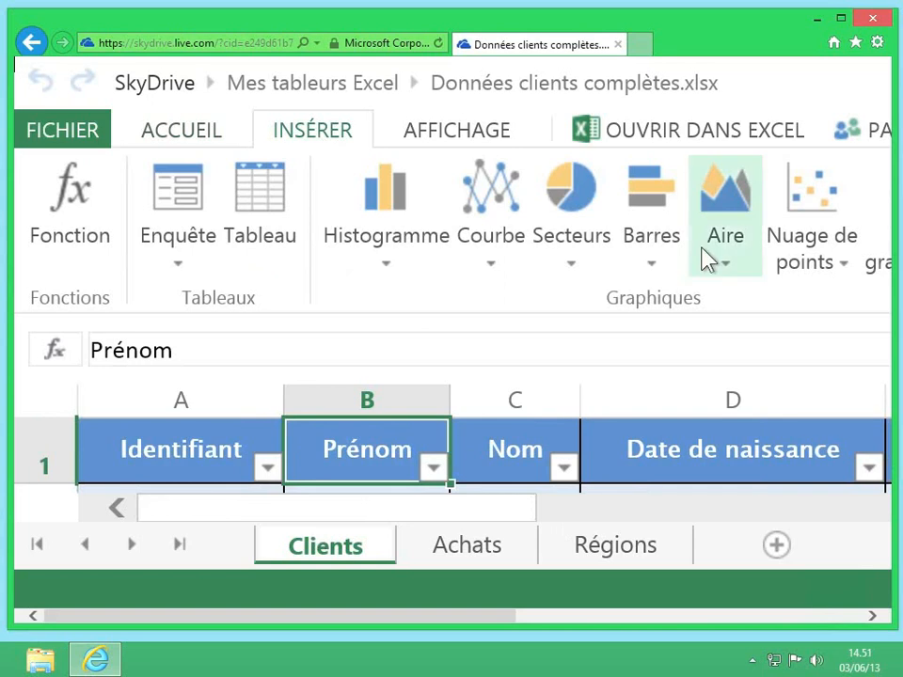
Step: Set the browser's page zoom to 75 % and show the workbook's home commands again
left_click(876, 43)
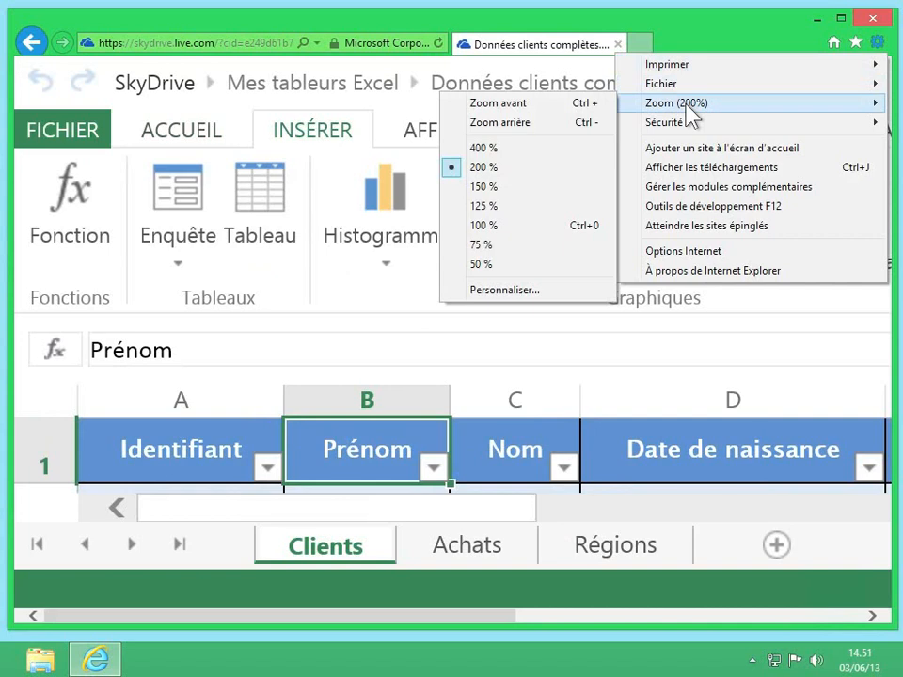
left_click(476, 247)
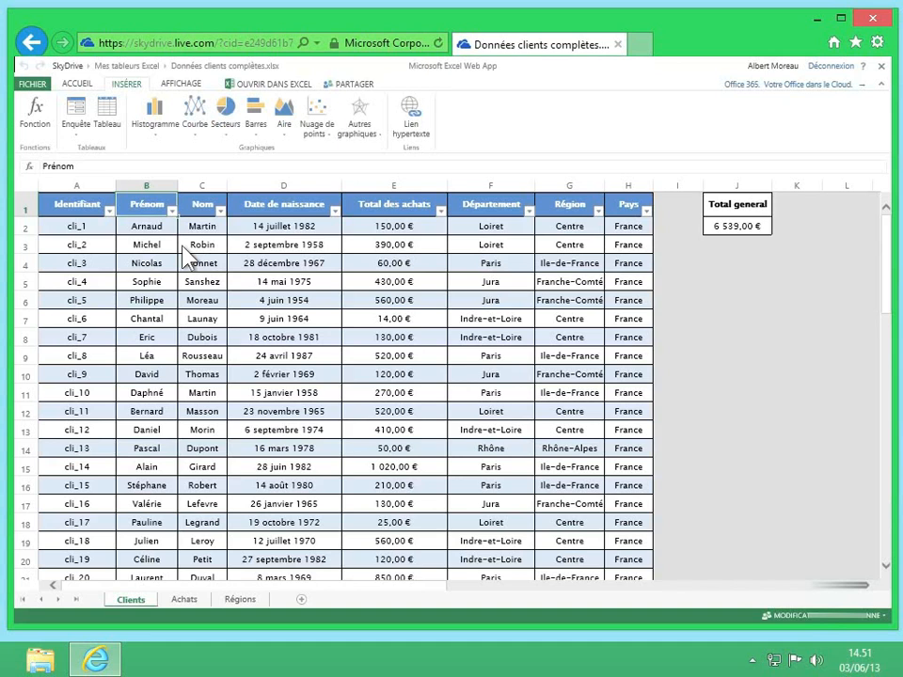
left_click(75, 85)
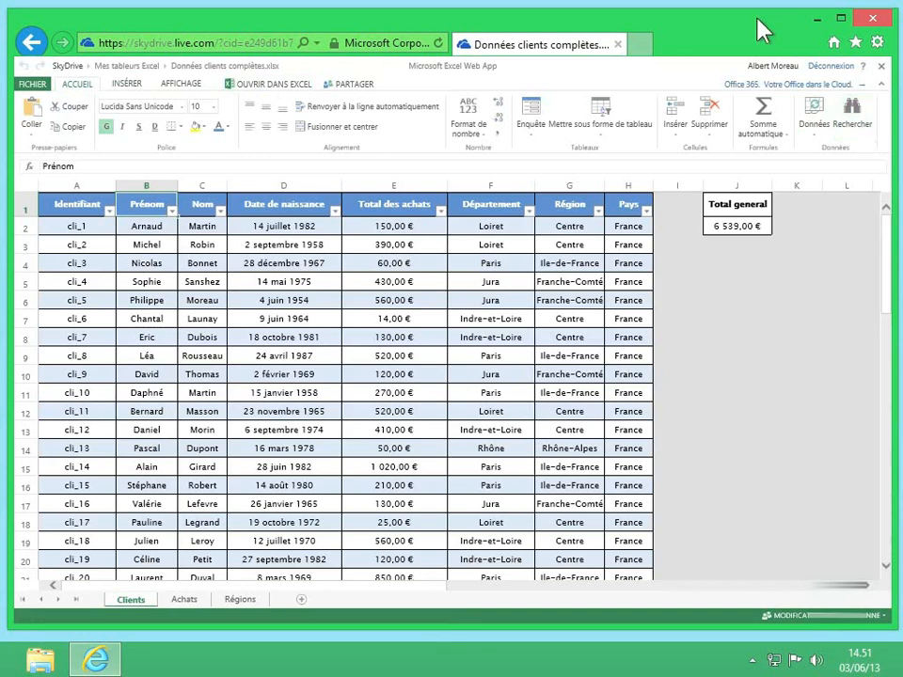
left_click(877, 45)
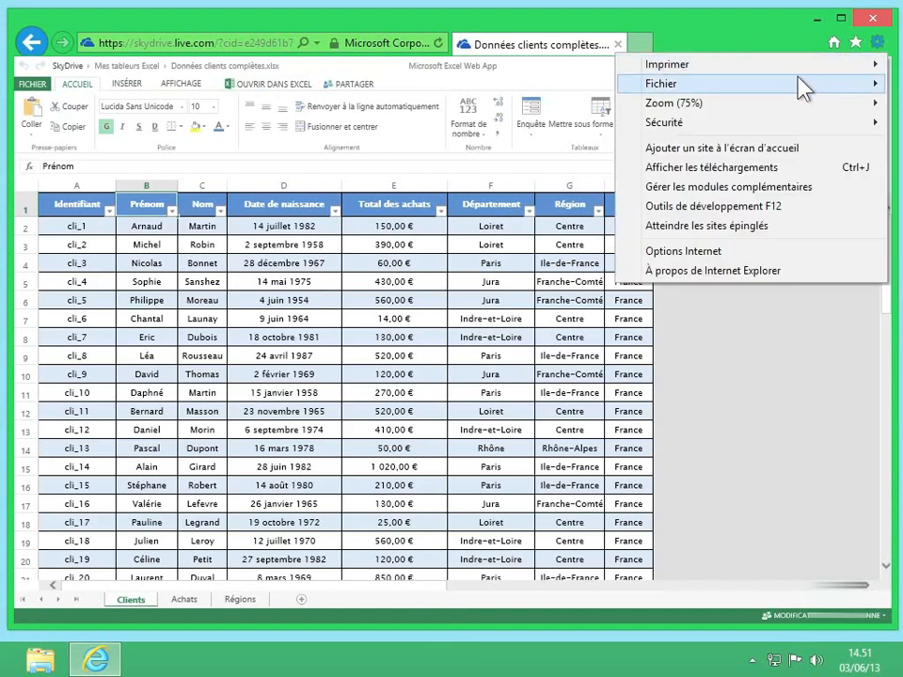
mouse_move(665, 109)
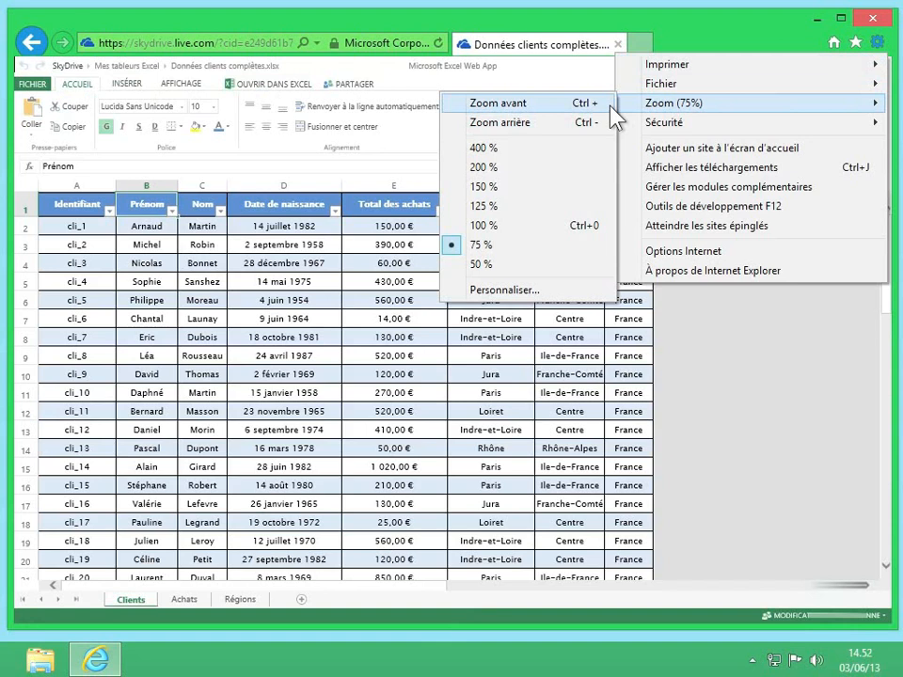
left_click(363, 308)
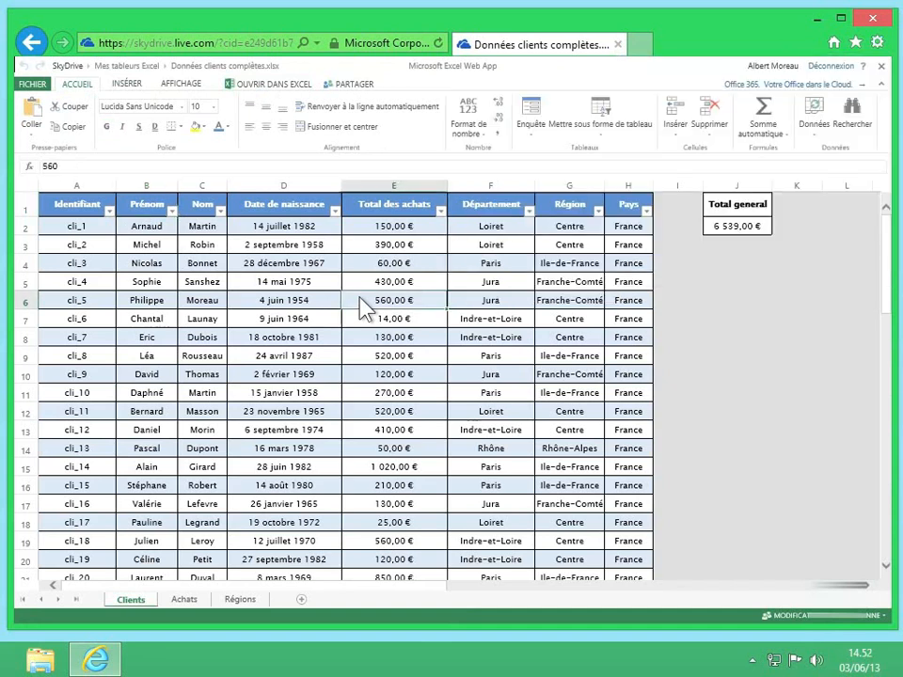
Step: Enlarge the page by three zoom levels, up to 150 %
key("ctrl+plus")
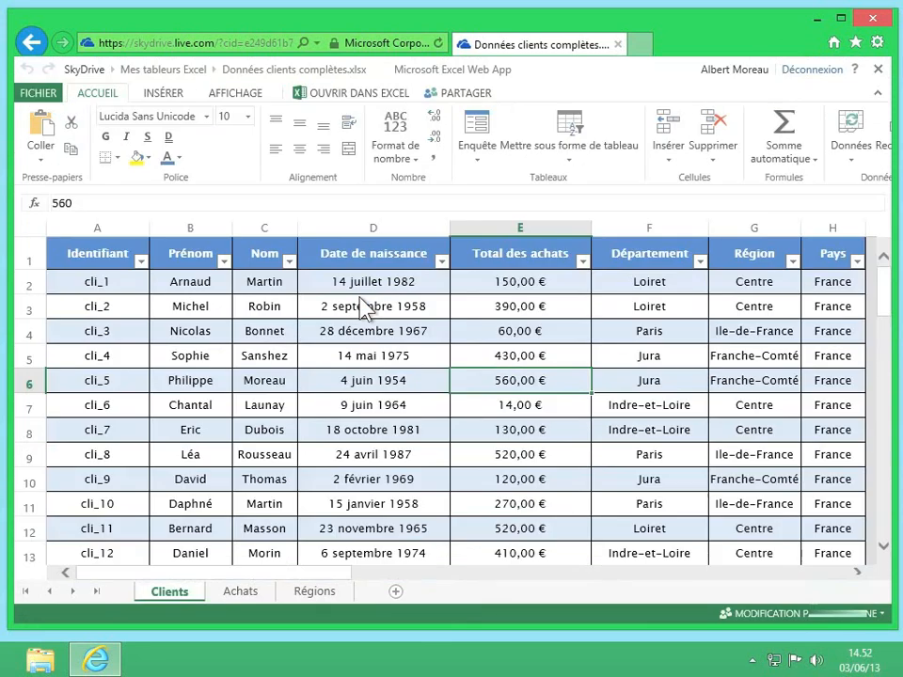
key("ctrl+plus")
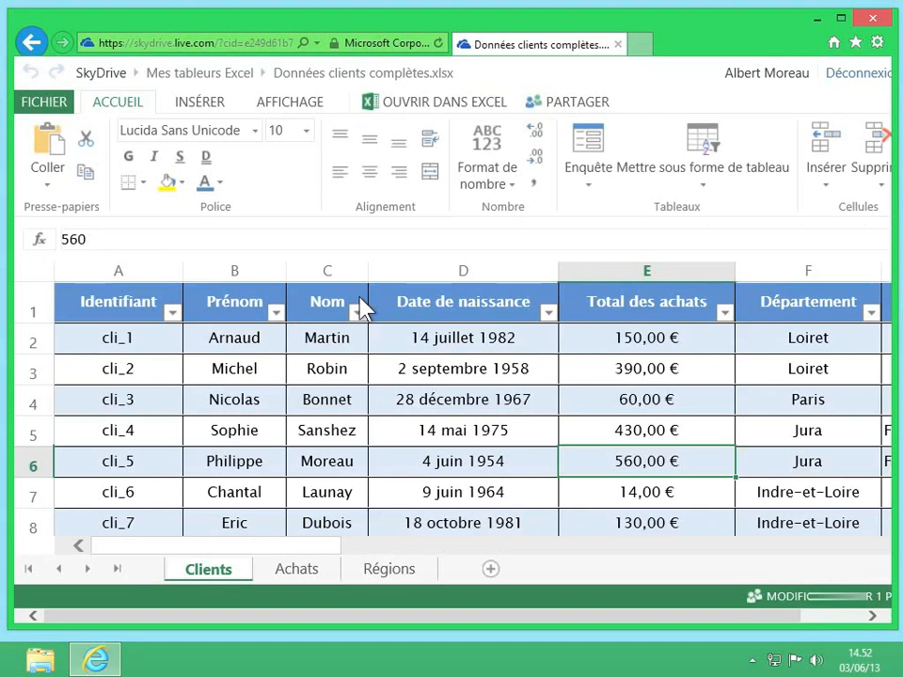
key("ctrl+plus")
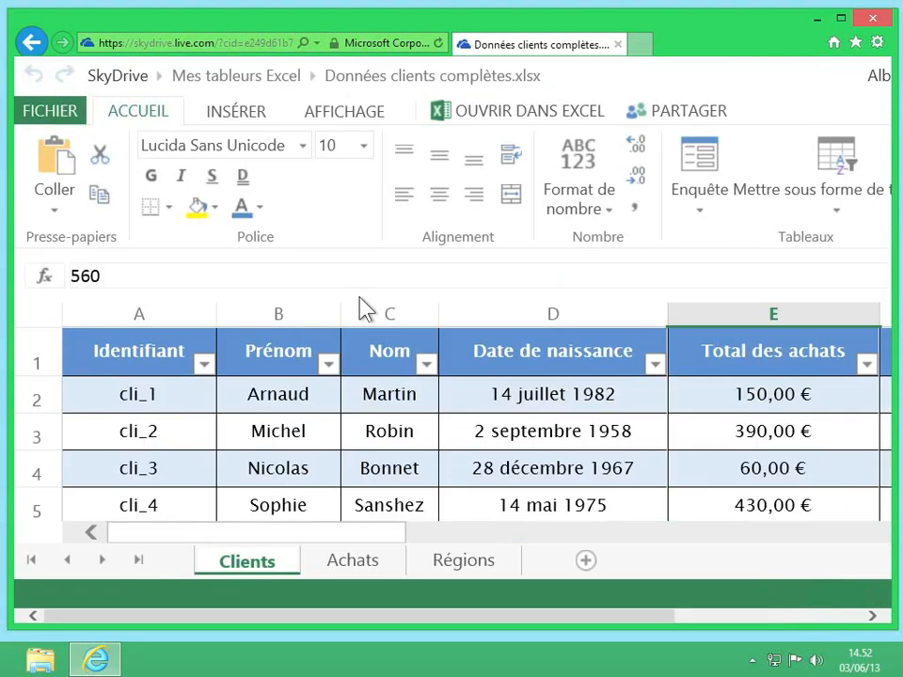
Step: Reduce the page zoom level by level down to 50 %
key("ctrl+minus")
key("ctrl+minus")
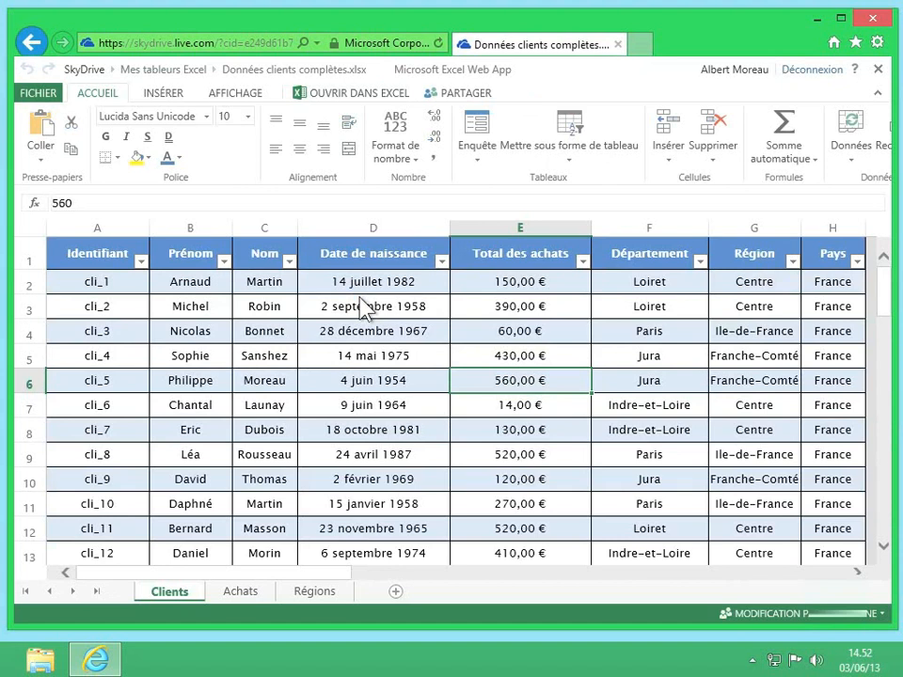
key("ctrl+minus")
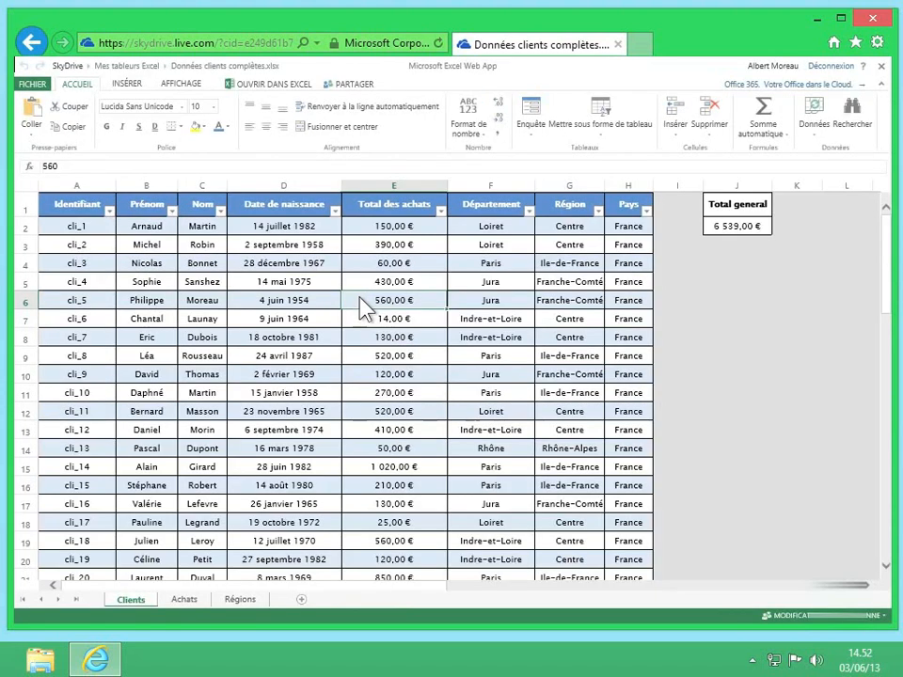
key("ctrl+minus")
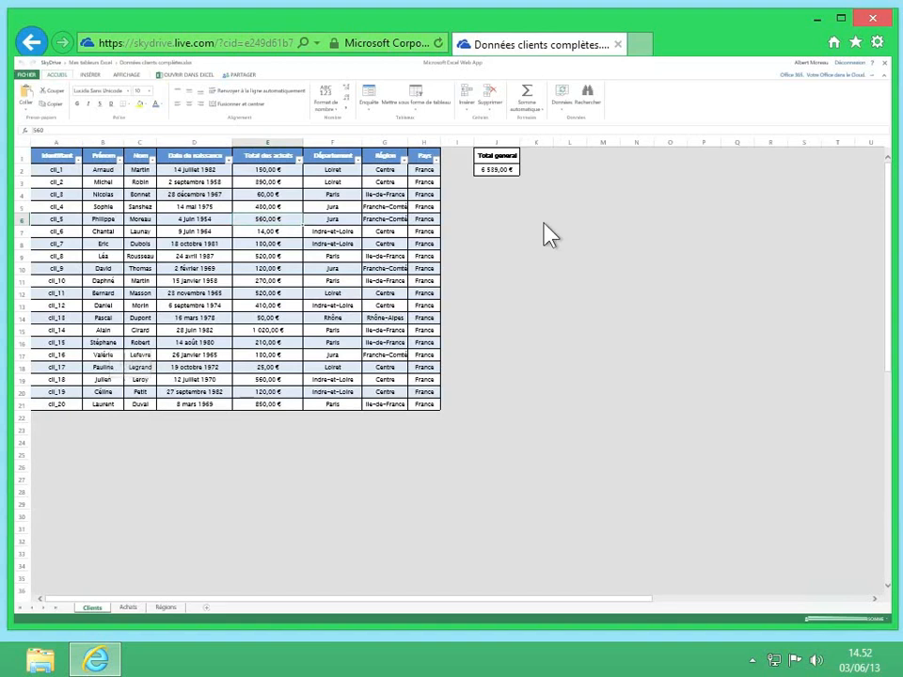
Step: Apply a custom page zoom of 66 % and select the Département cell of client cli_10
left_click(880, 43)
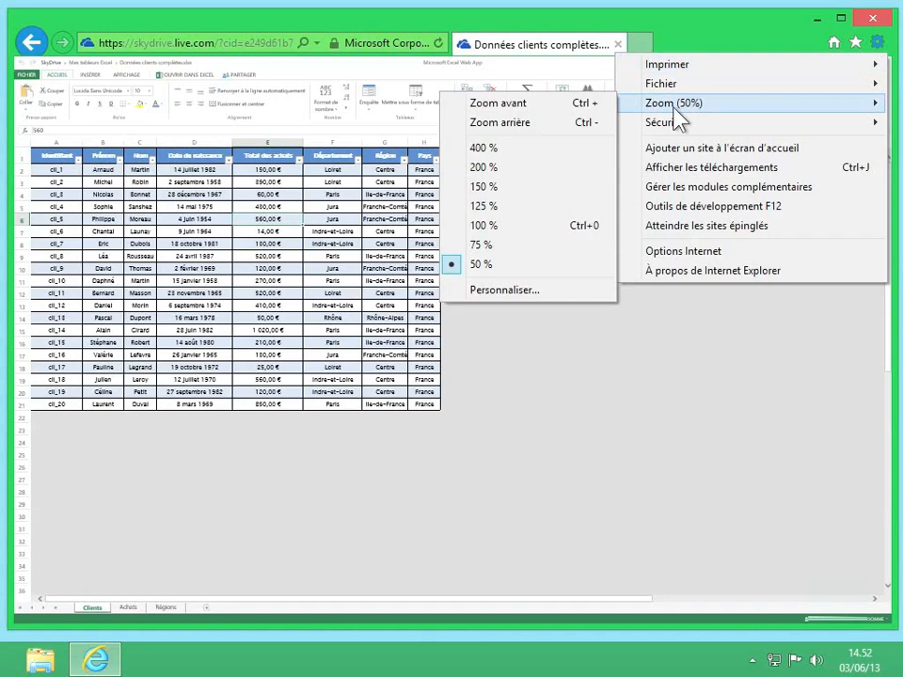
left_click(503, 294)
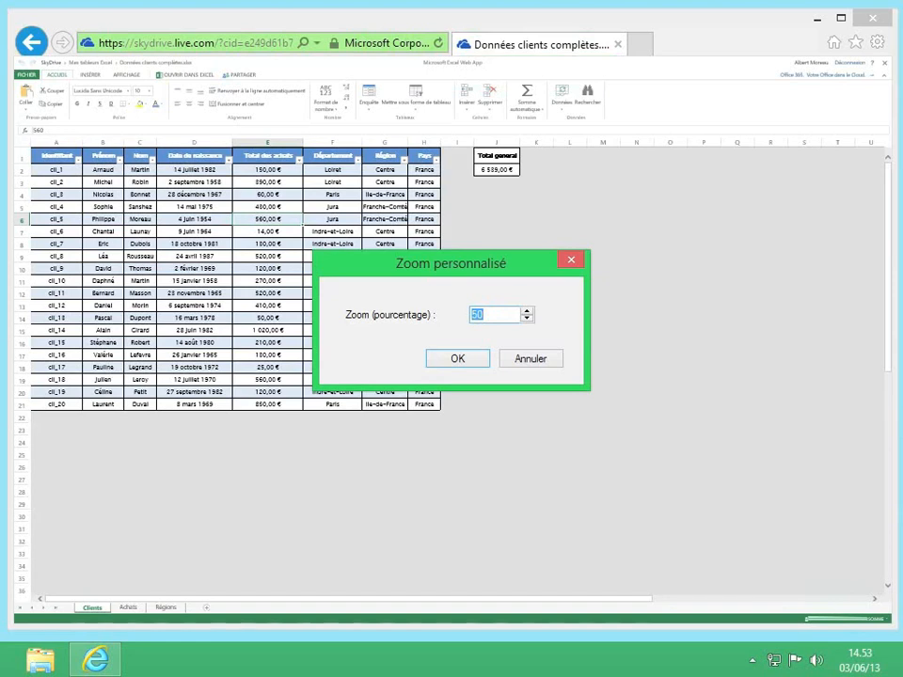
type("66")
left_click(528, 310)
left_click(527, 319)
left_click(527, 318)
left_click(527, 319)
left_click(527, 319)
left_click(467, 360)
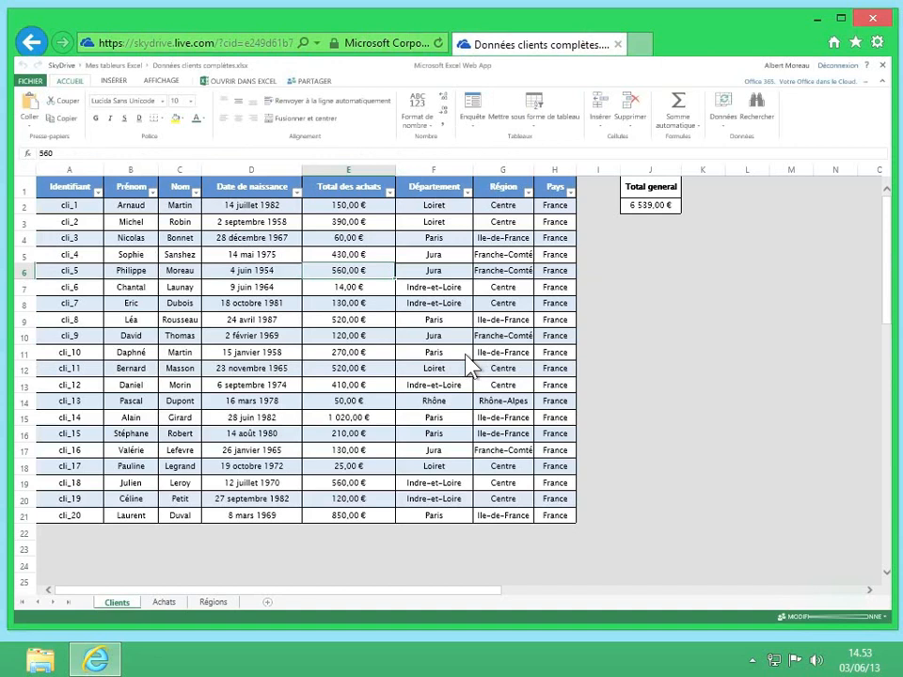
left_click(466, 355)
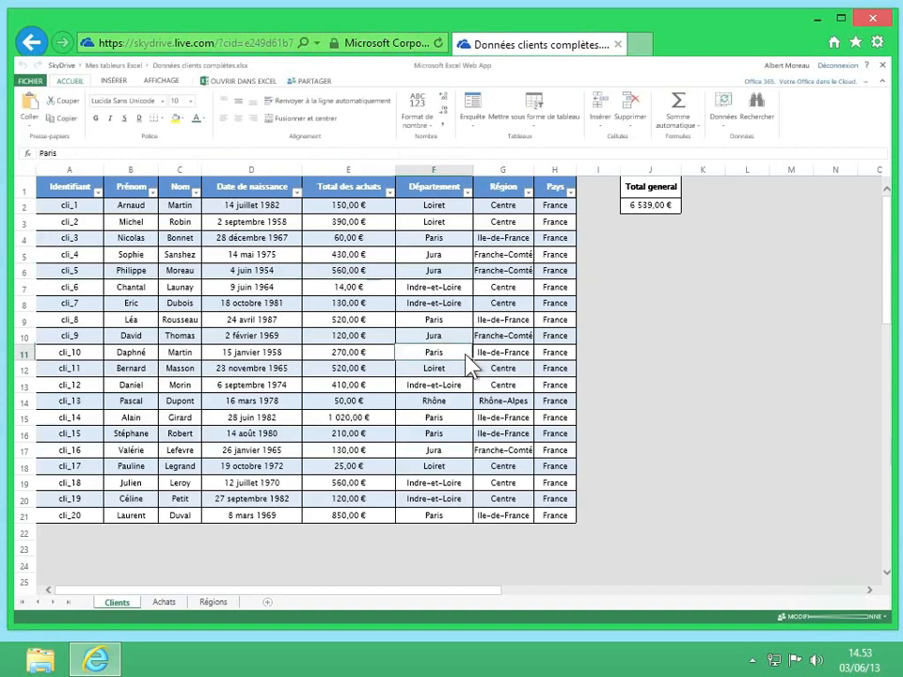